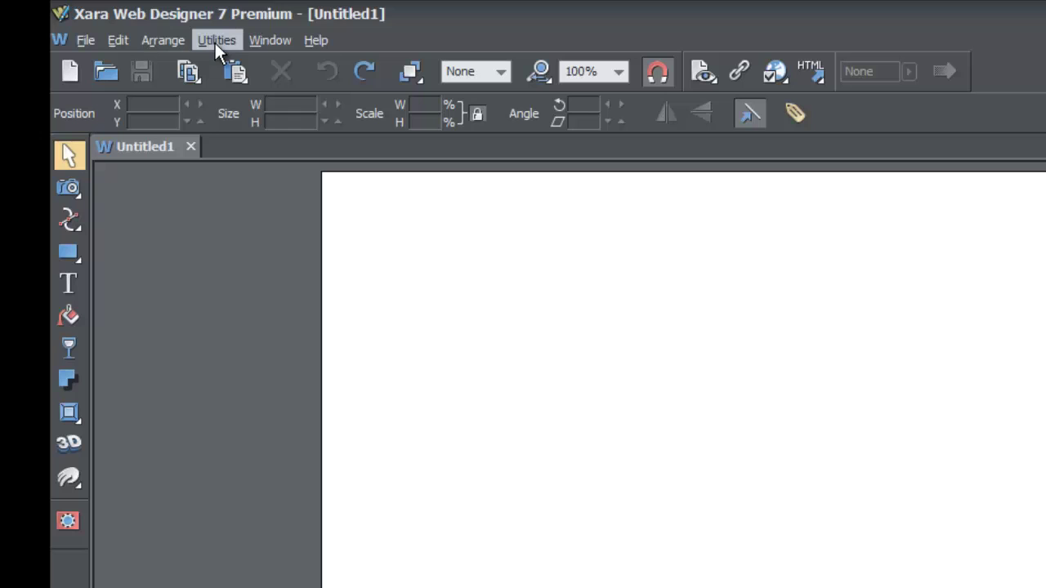
Open the Designs Gallery from Utilities > Galleries so it docks beside the blank page.
left_click(215, 43)
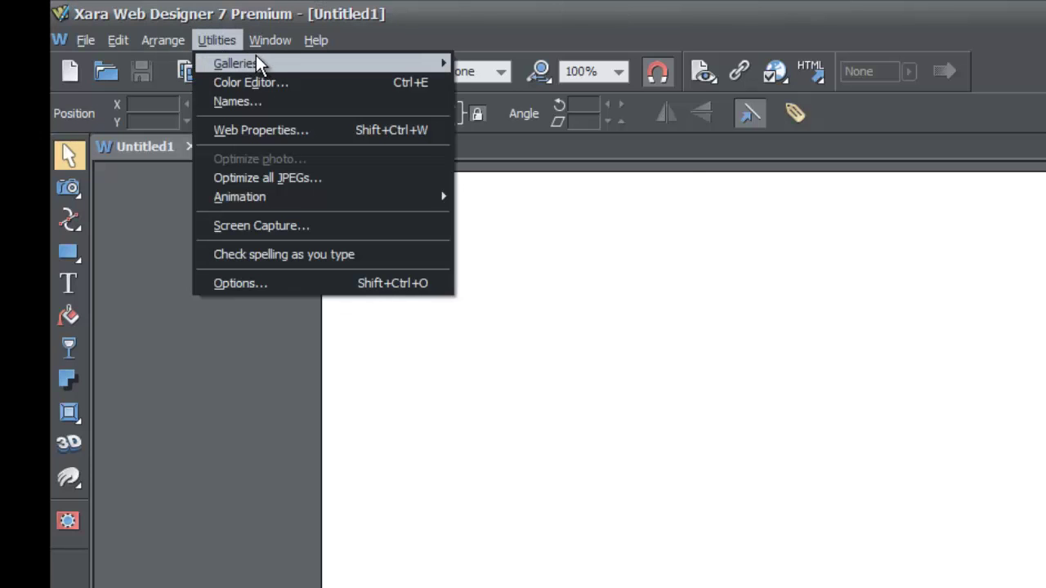
mouse_move(279, 67)
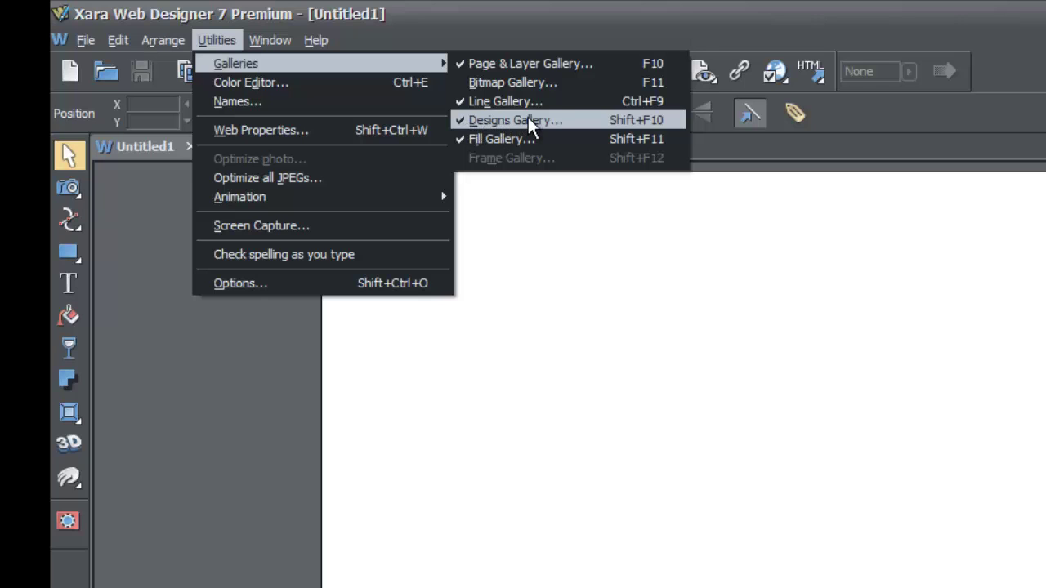
left_click(749, 455)
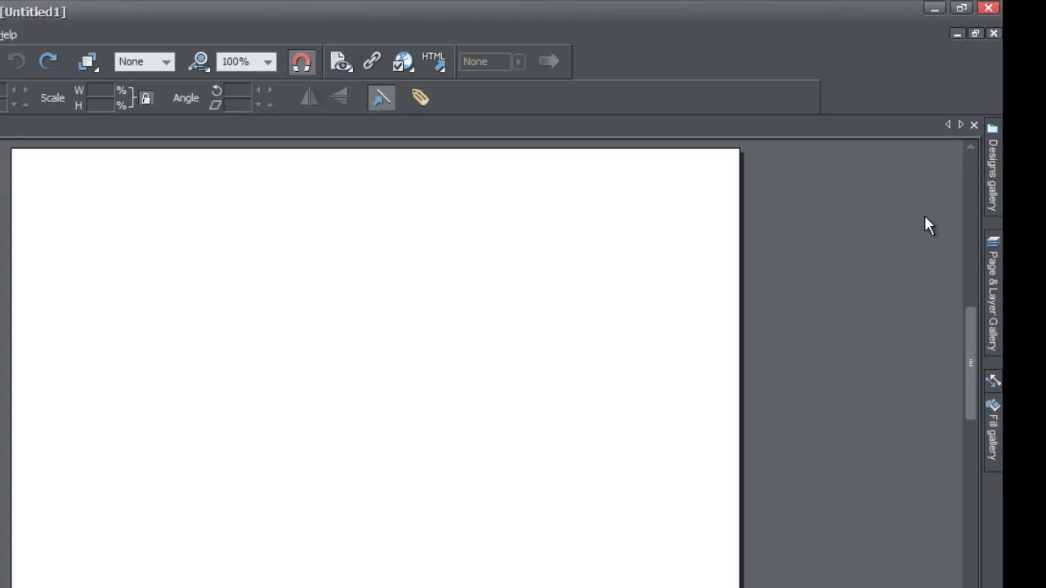
Pin the Designs gallery open and collapse its Text Panels folder to list all categories.
left_click(999, 179)
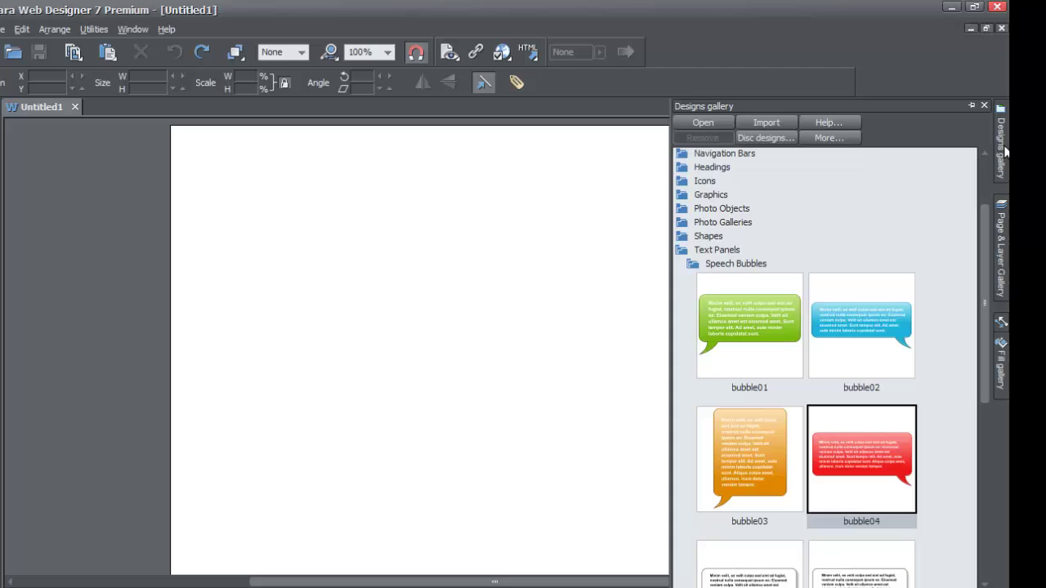
left_click(970, 106)
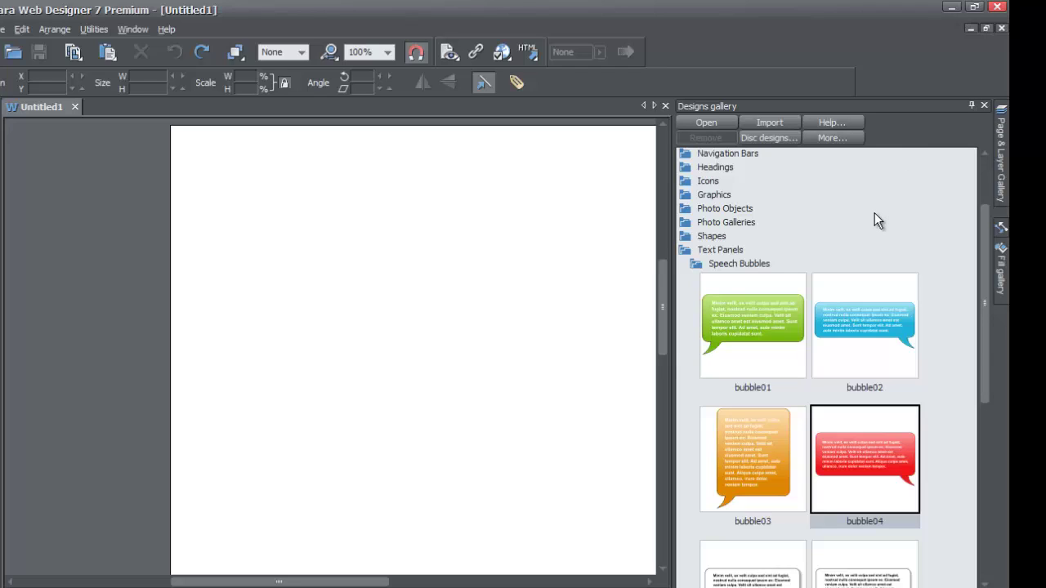
left_click(685, 252)
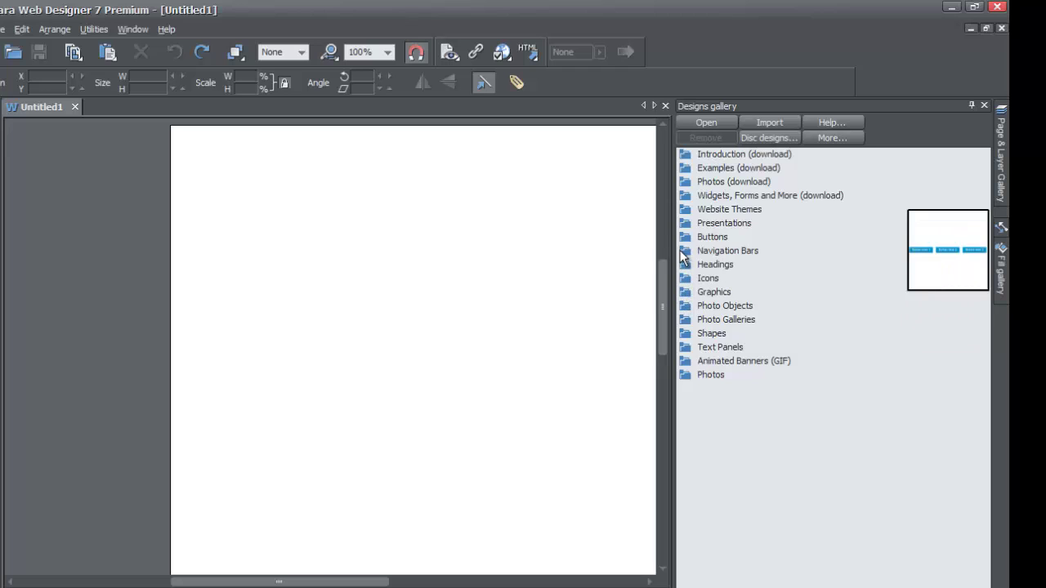
Expand Text Panels and open the Speech Bubbles folder to show the bubble01 and bubble02 thumbnails.
double_click(685, 354)
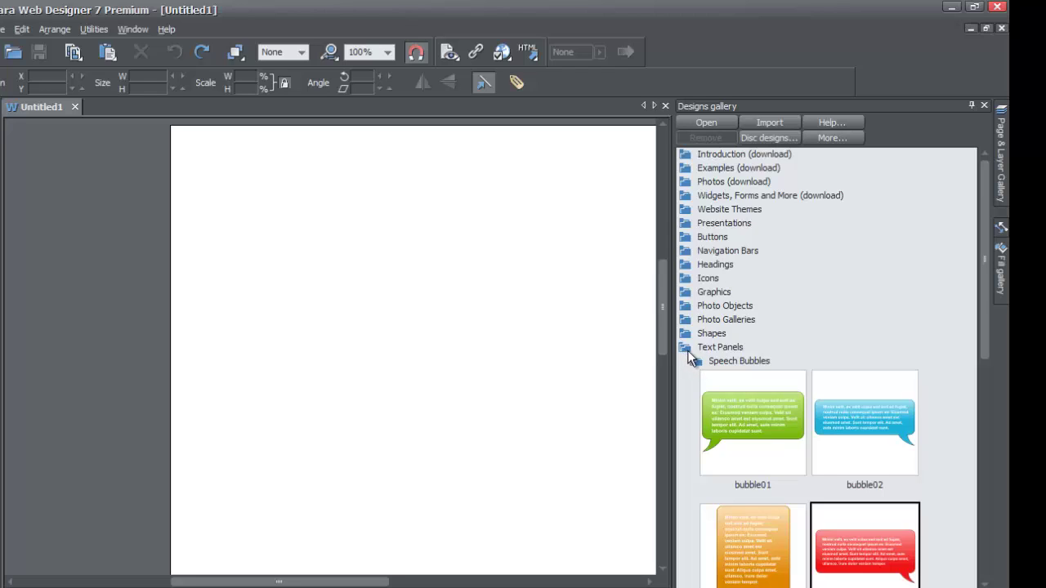
double_click(696, 362)
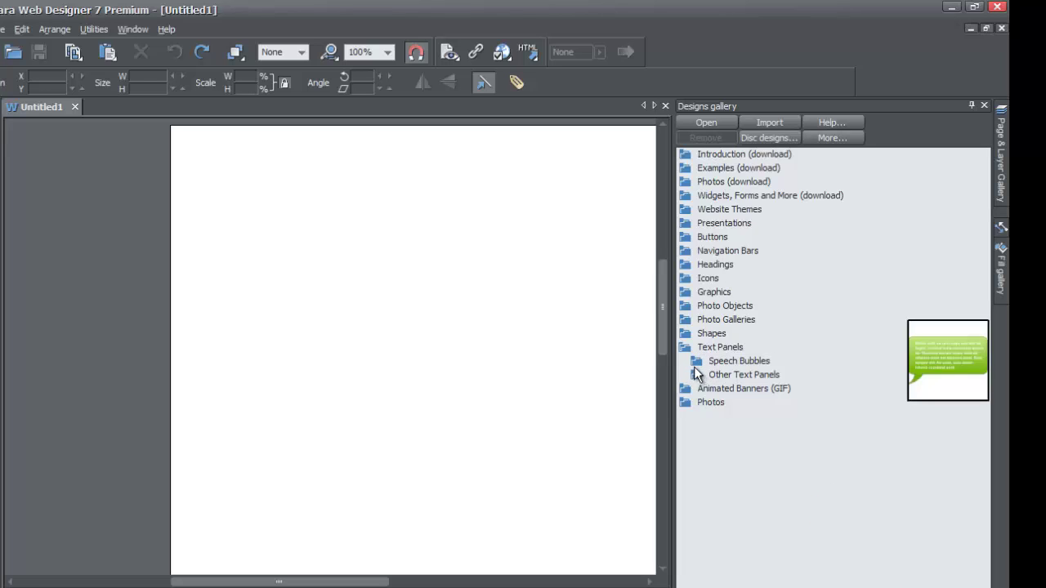
mouse_move(697, 365)
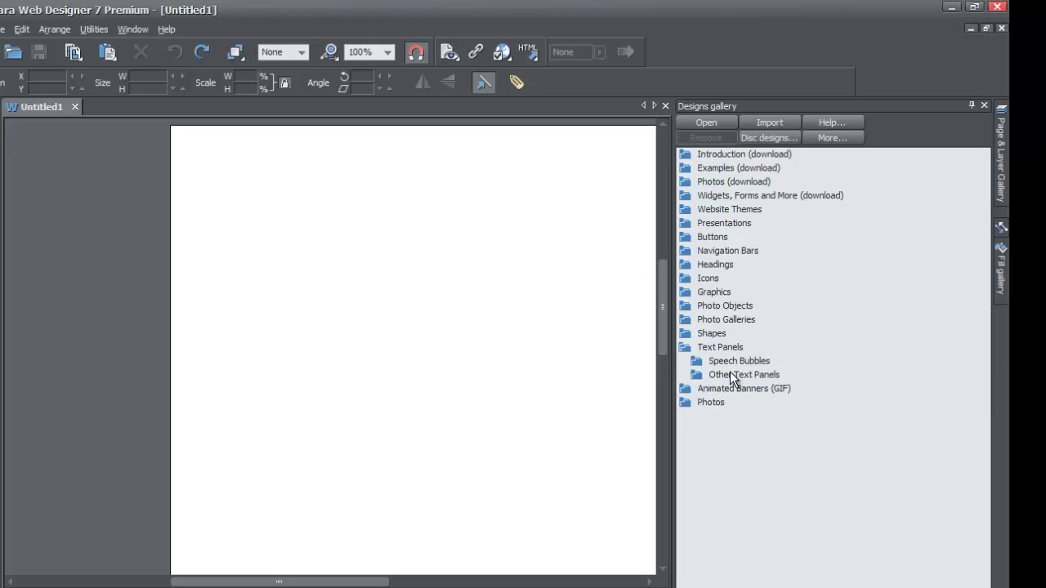
mouse_move(694, 362)
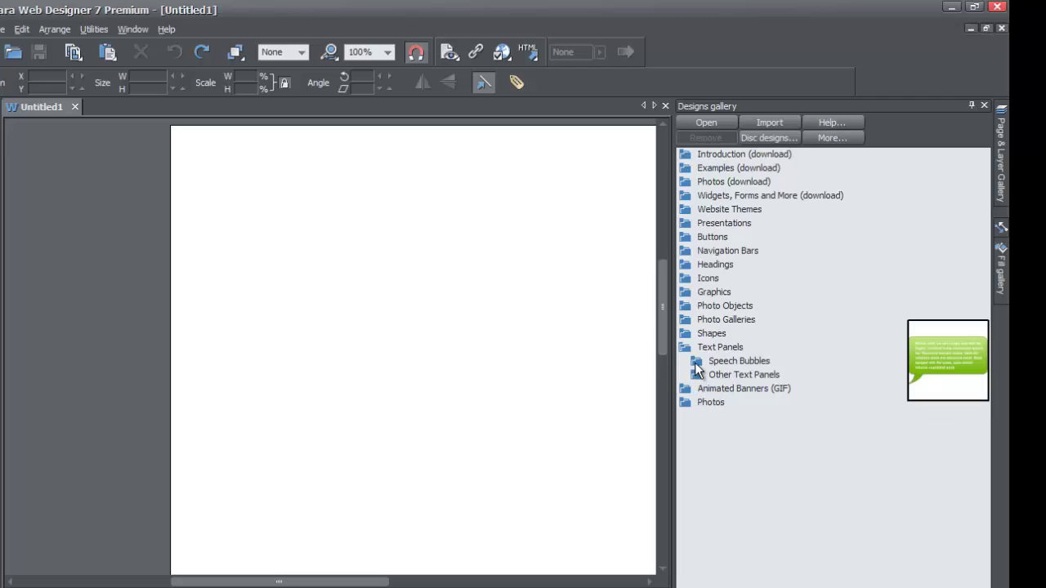
left_click(694, 363)
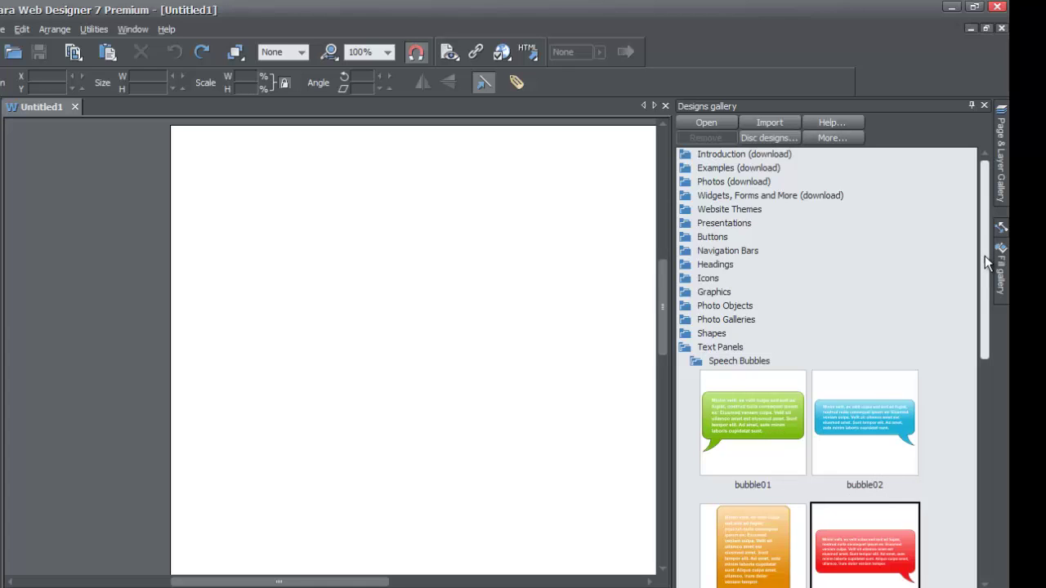
Scroll the gallery and drag the green bubble01 thumbnail onto the middle of the page.
mouse_move(985, 258)
left_mouse_down()
mouse_move(992, 492)
mouse_move(967, 338)
mouse_move(981, 273)
mouse_move(984, 366)
mouse_move(983, 349)
left_mouse_up()
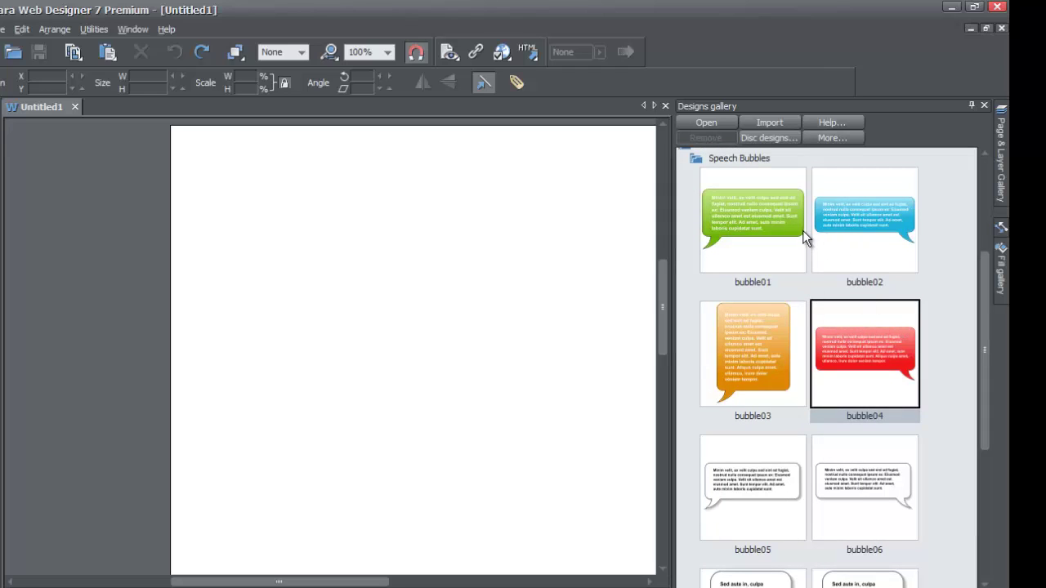
left_click_drag(776, 227, 418, 342)
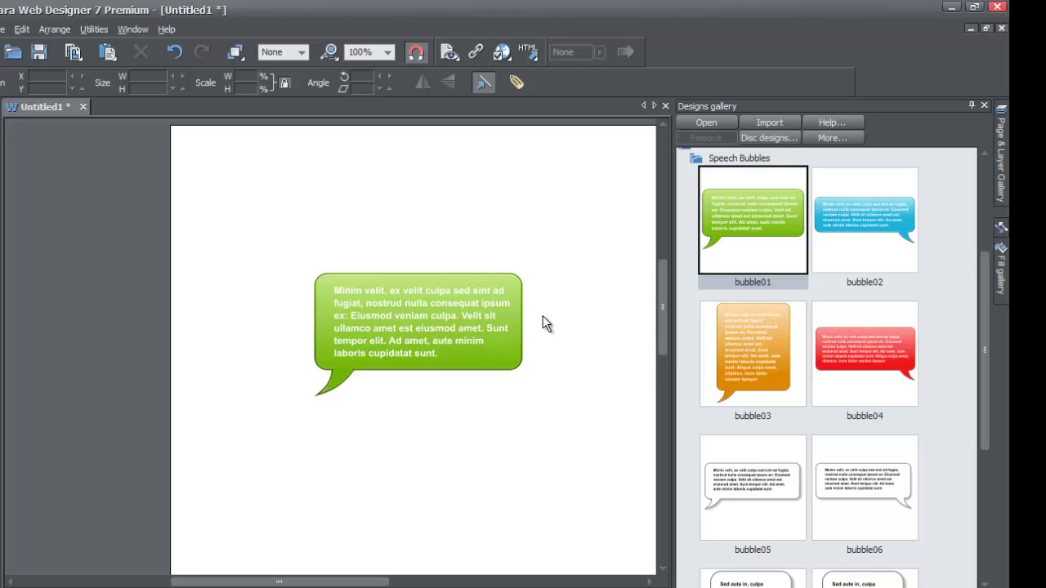
Edit the bubble's sample text and adjust the text width until it wraps into six lines.
left_click(446, 318)
left_click(446, 318)
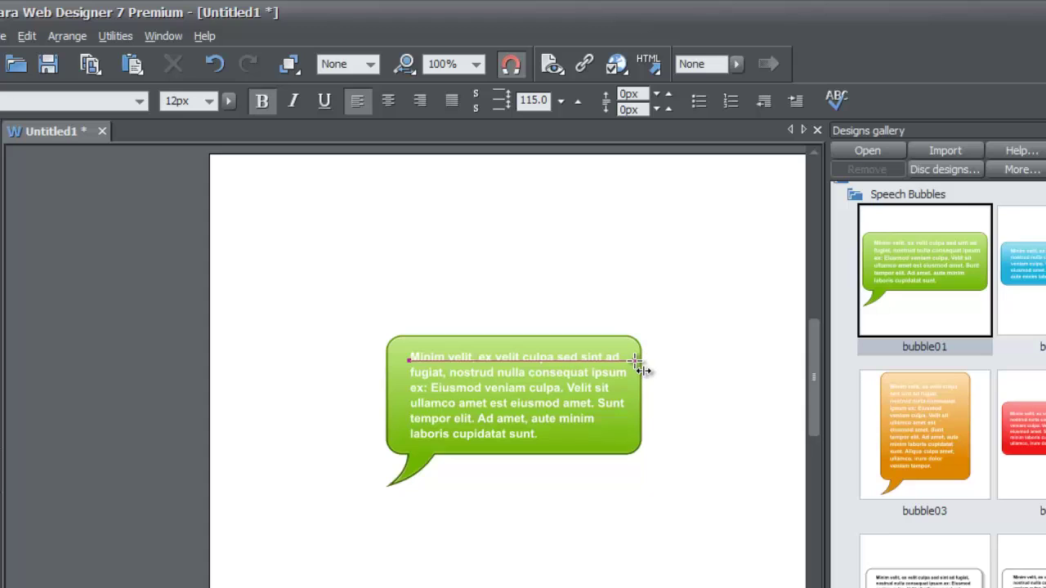
left_click_drag(648, 368, 714, 370)
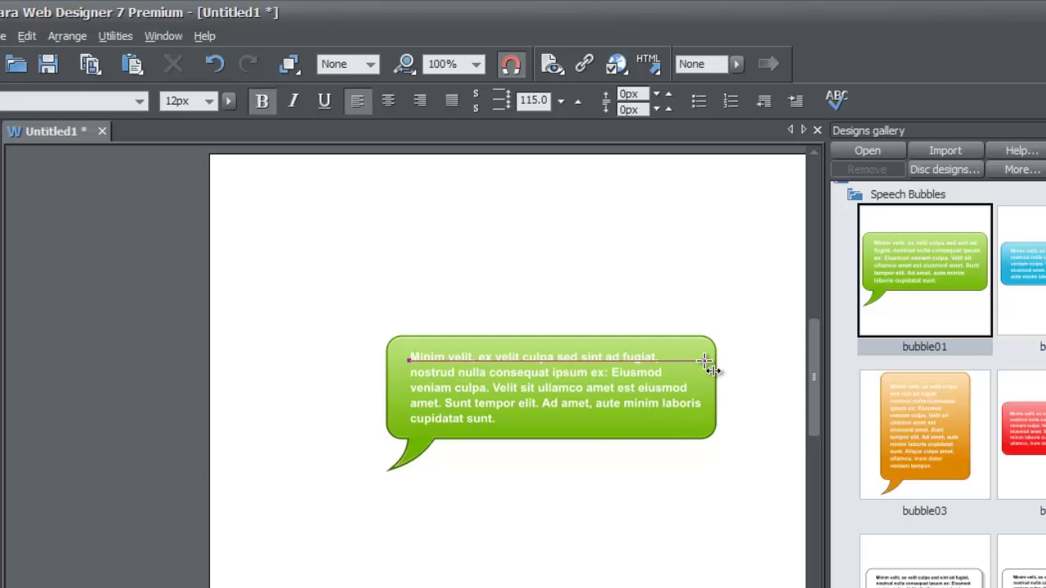
left_click_drag(713, 371, 535, 373)
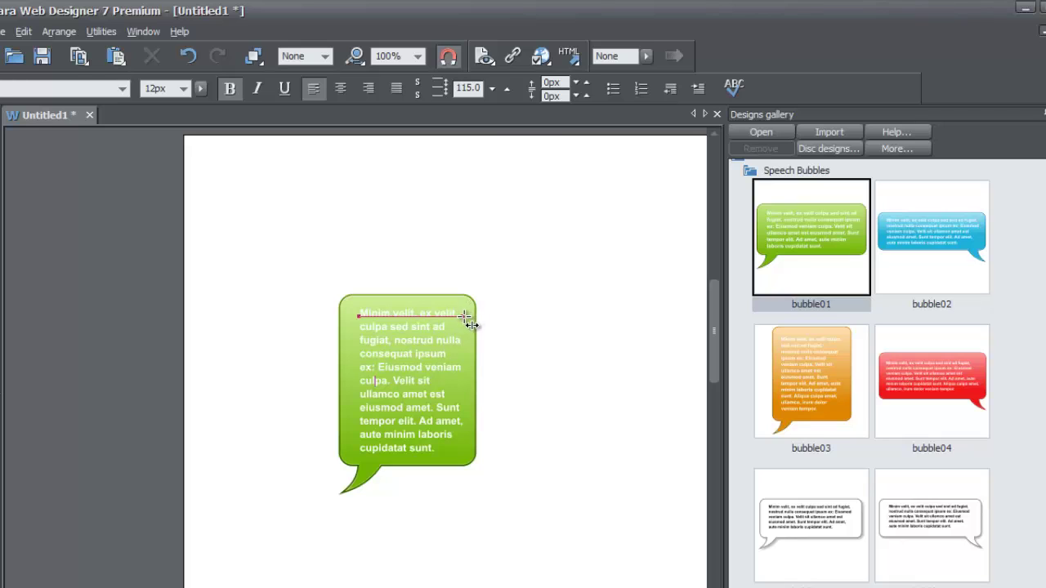
left_click_drag(464, 315, 544, 319)
left_click_drag(474, 329, 417, 316)
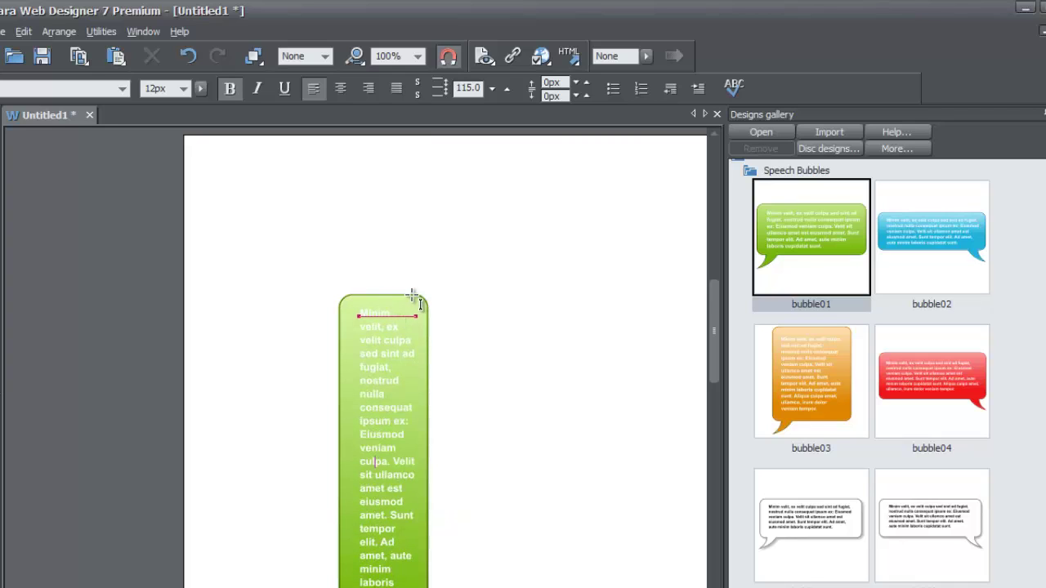
left_click_drag(419, 317, 587, 317)
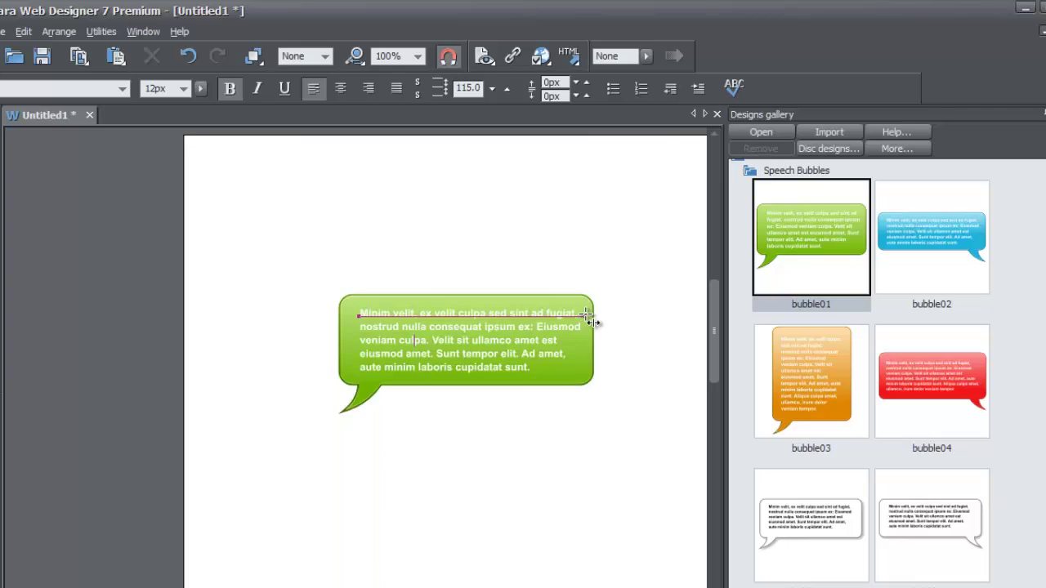
left_click_drag(588, 318, 532, 316)
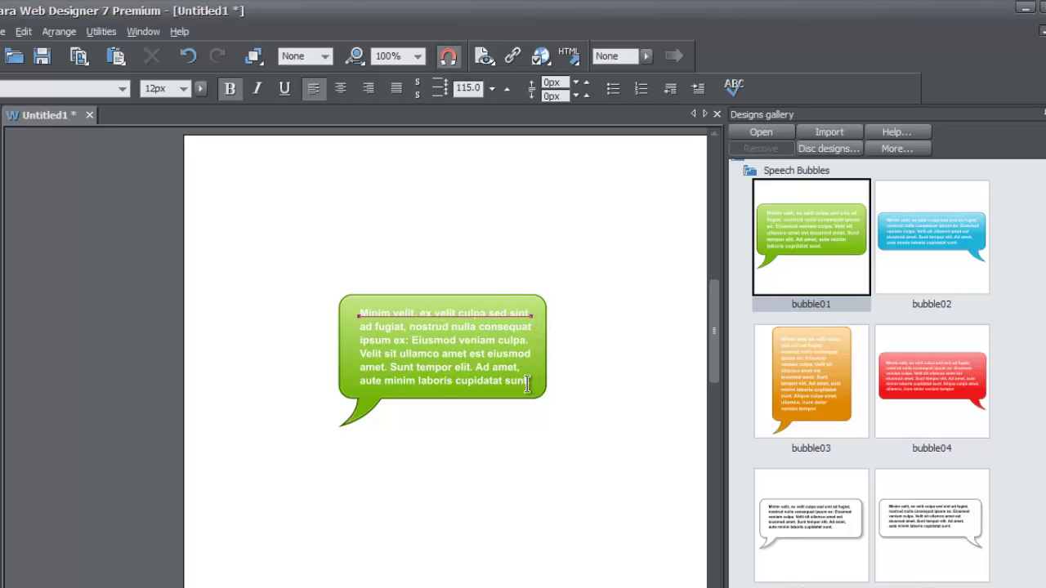
Add three new lines of filler text to the speech bubble.
key("Return")
type("asd")
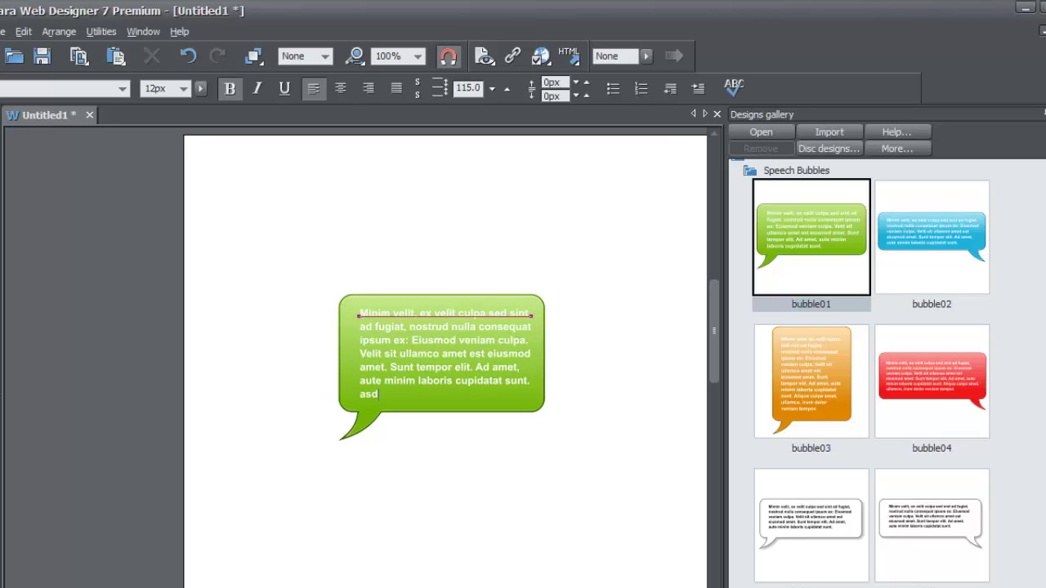
type("fasfsdfafsadfsafsdffadsfasdsfad")
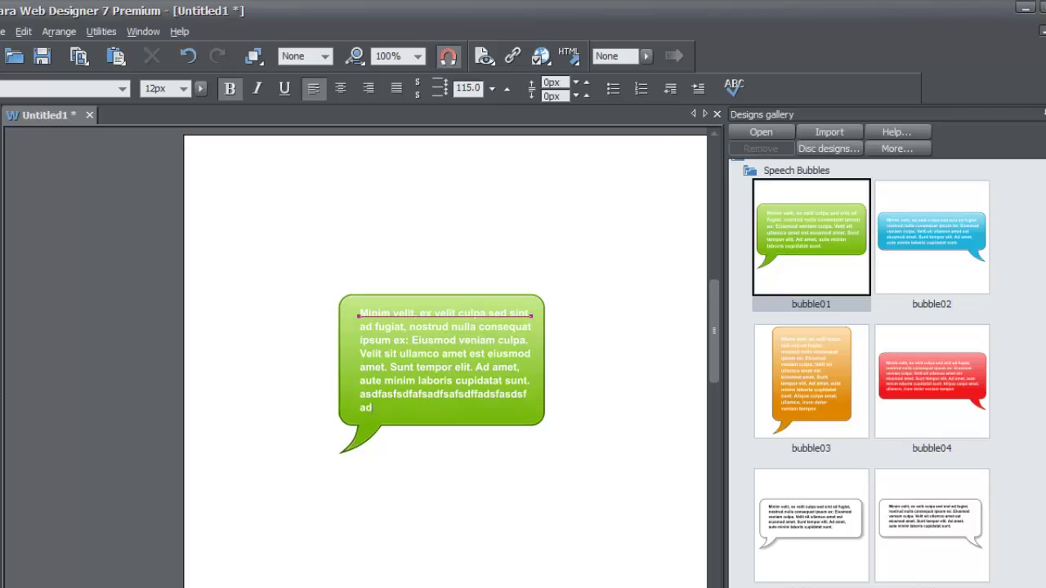
type("fasfsdfsadfdsfasfadsfsdfs adsfasd")
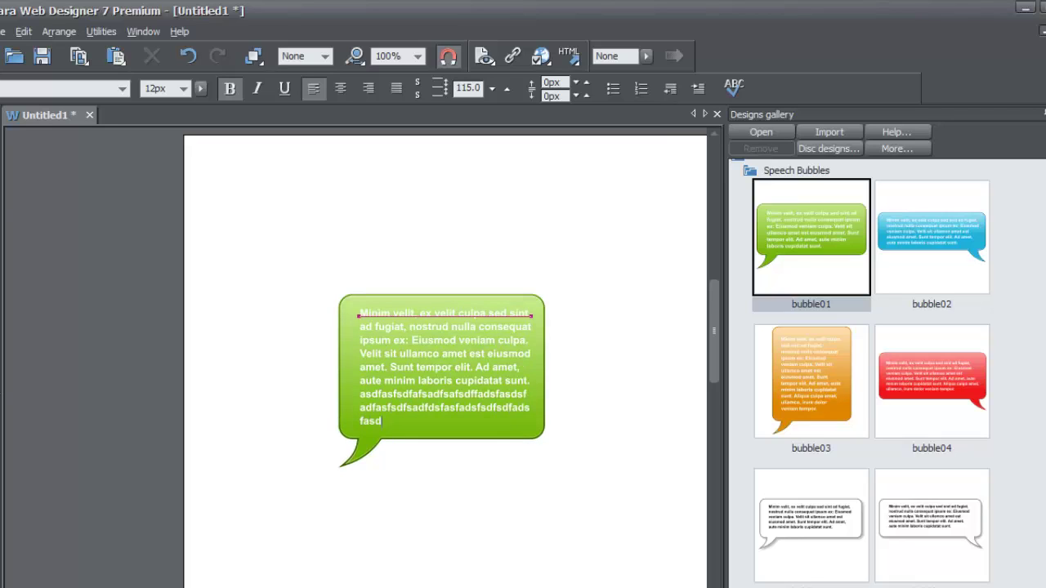
type("fadsfsdfadsfdsfasdfdfasdfasdfasdfasdfasdfsdffdfasdf")
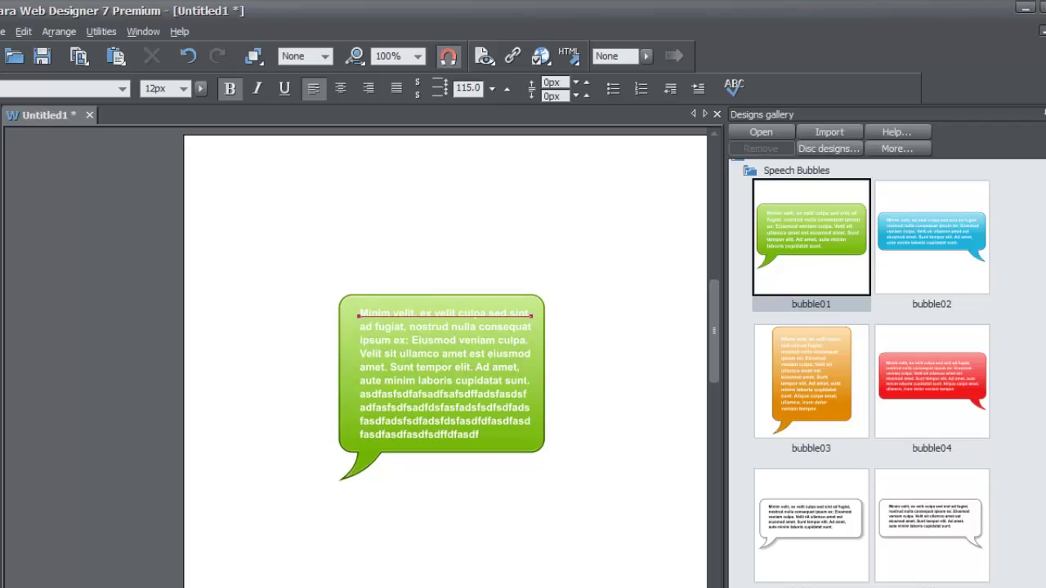
key("Return")
type("asdfasfdsfadsfasdfsadf")
key("Return")
type("asdfasfdsfadsfsdffd")
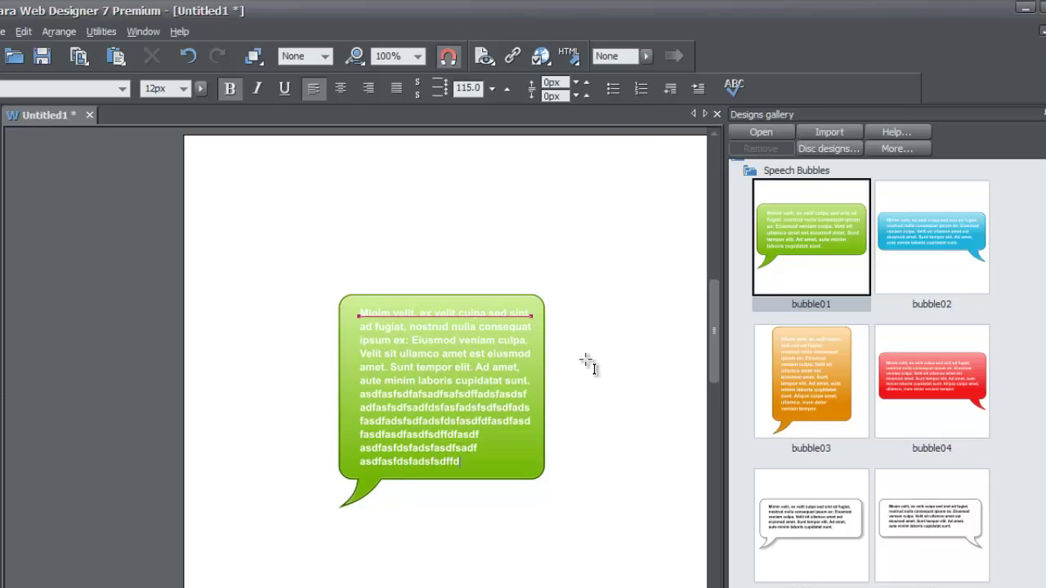
Widen the bubble to about 306 × 214 px, then select the group and deselect it.
left_click_drag(542, 321, 601, 324)
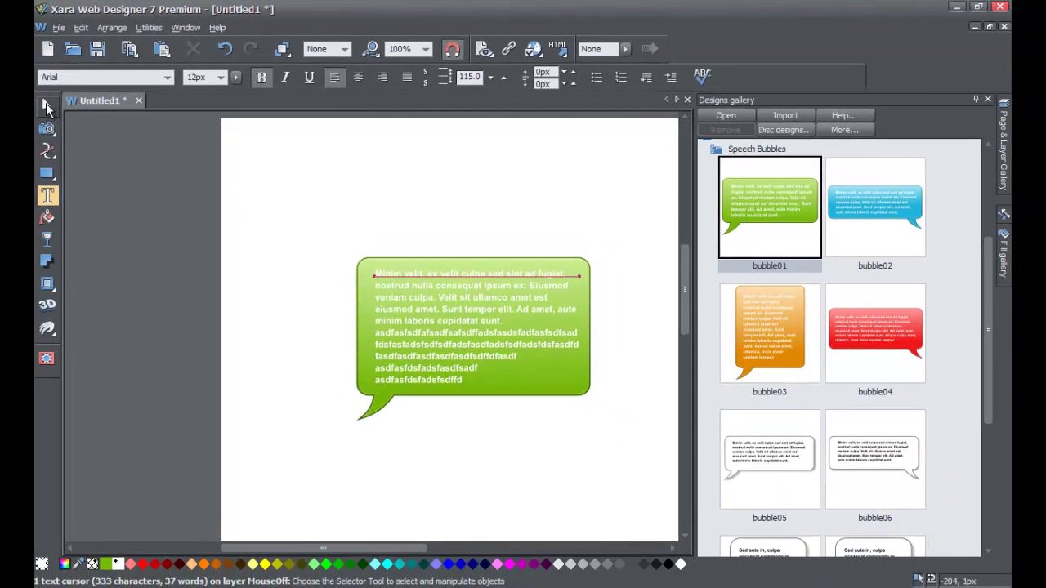
left_click(47, 107)
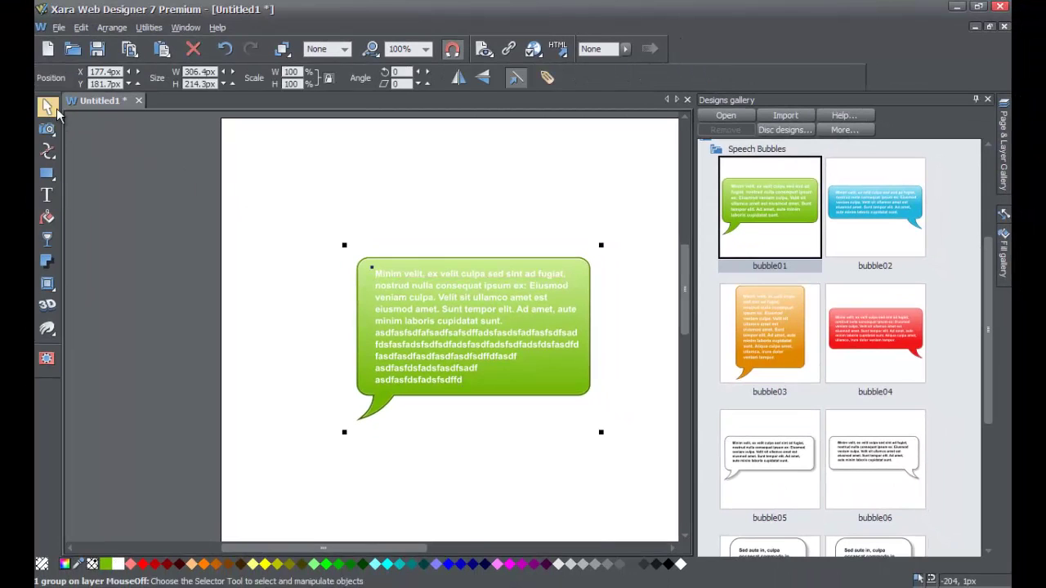
left_click(311, 278)
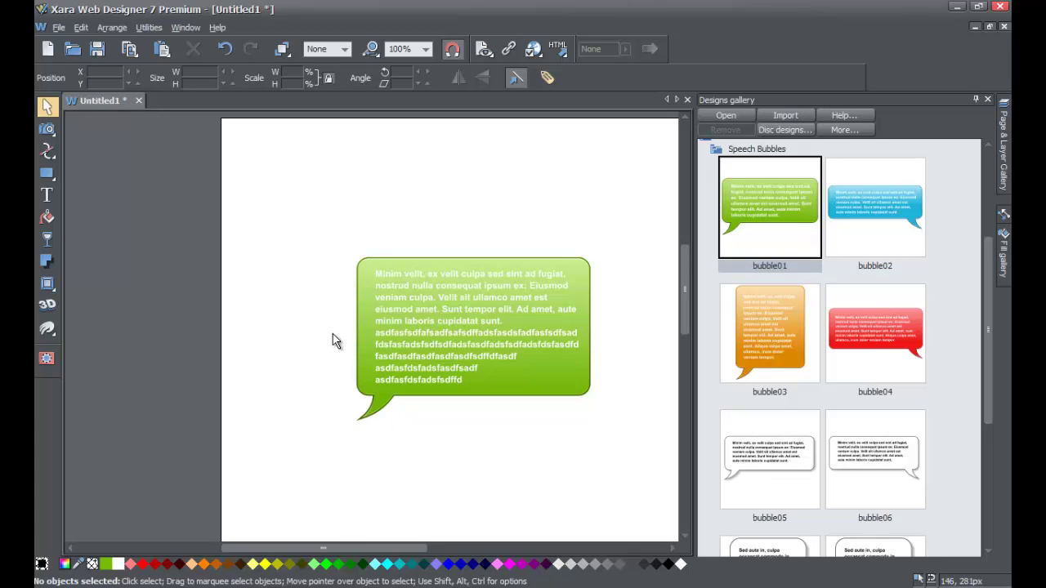
Open the Color editor, move it beside the bubble, and list its Theme Color 1 and Light Text colours.
left_click(65, 565)
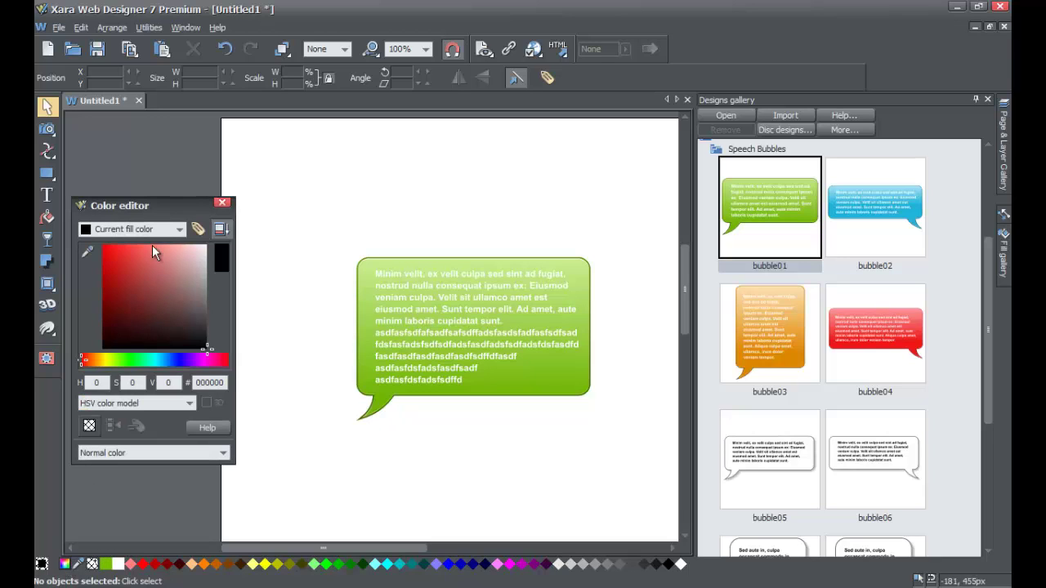
left_click_drag(156, 204, 209, 173)
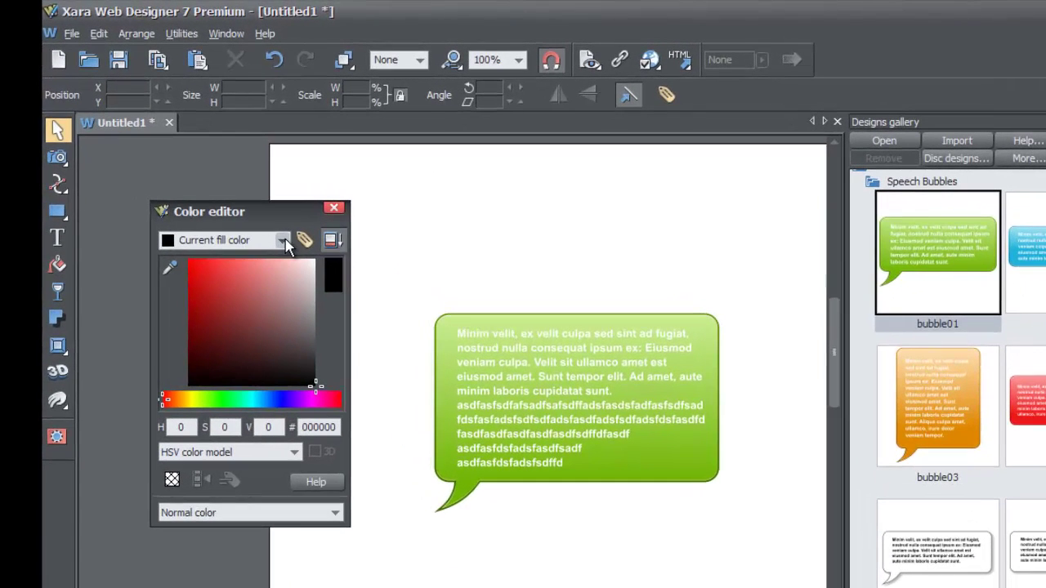
left_click(283, 241)
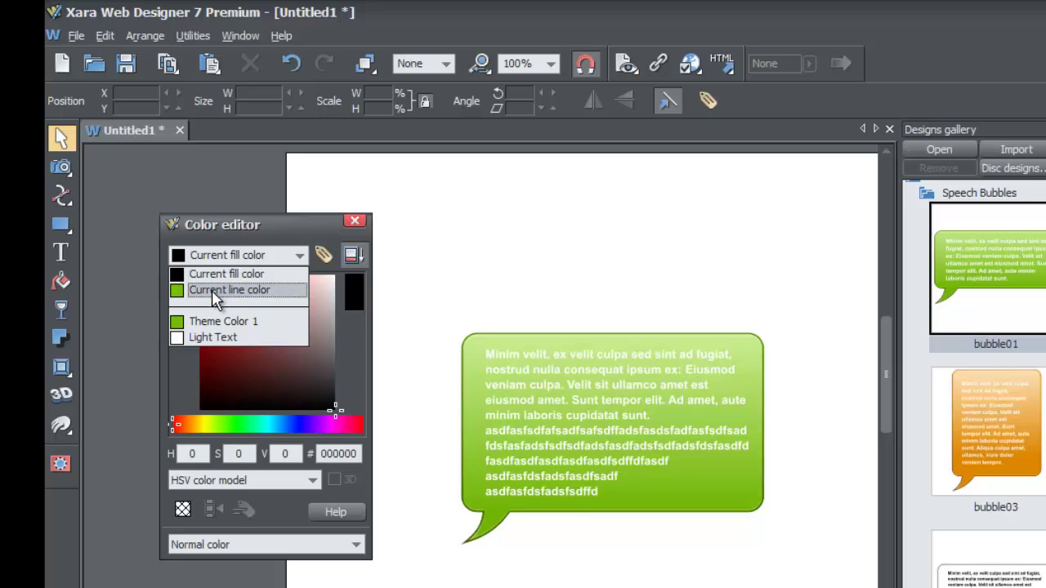
Select Theme Color 1 and shift its hue to blue, #0662bd (H 209, S 247, V 189).
left_click(316, 232)
left_click(299, 256)
left_click(278, 322)
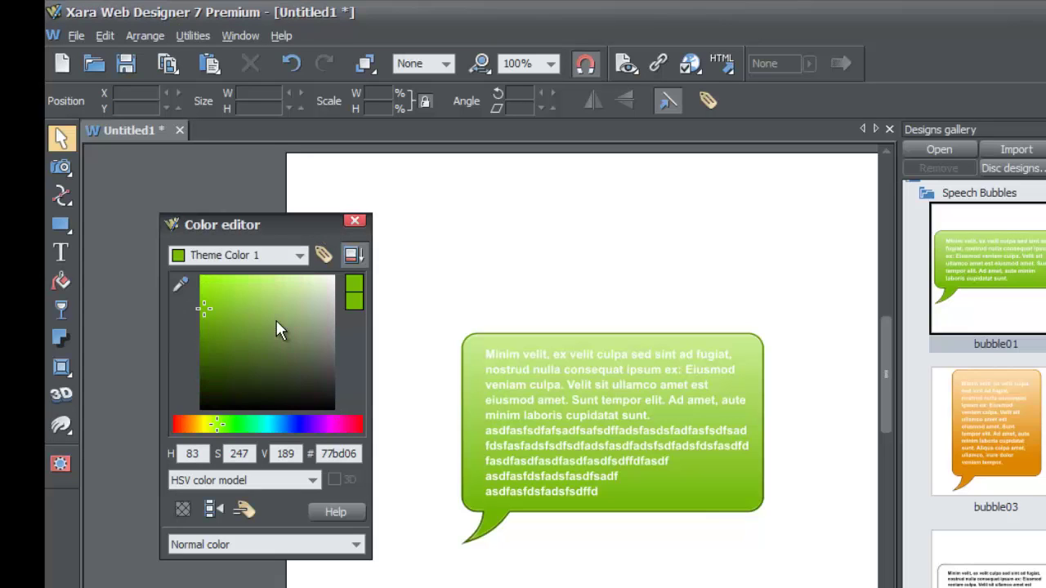
left_click(296, 257)
left_click(276, 324)
mouse_move(215, 430)
left_mouse_down()
mouse_move(273, 423)
mouse_move(177, 427)
mouse_move(336, 422)
mouse_move(174, 427)
mouse_move(292, 424)
mouse_move(220, 422)
left_mouse_up()
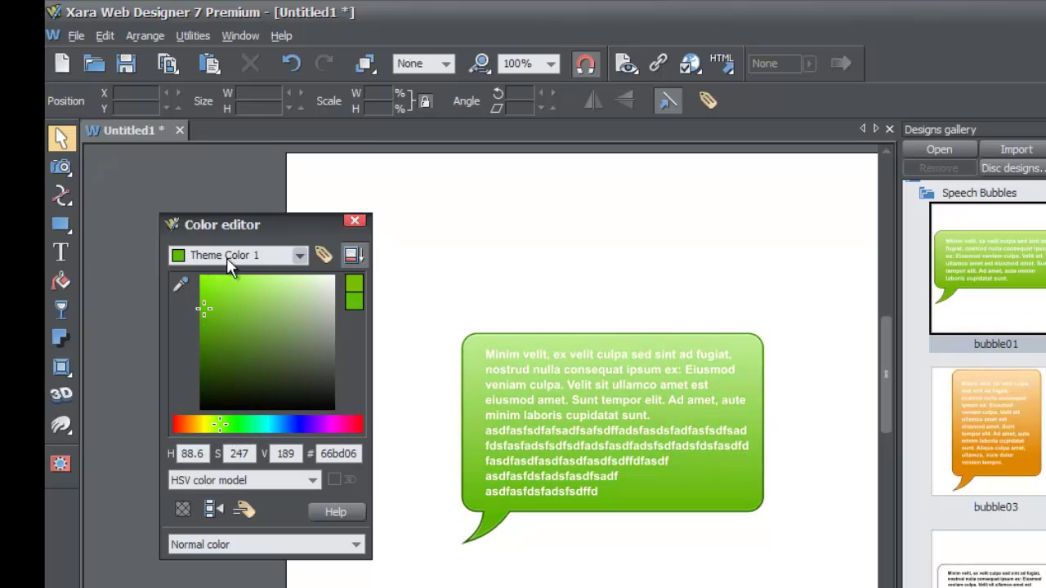
mouse_move(225, 430)
left_mouse_down()
mouse_move(331, 428)
mouse_move(196, 426)
mouse_move(285, 426)
left_mouse_up()
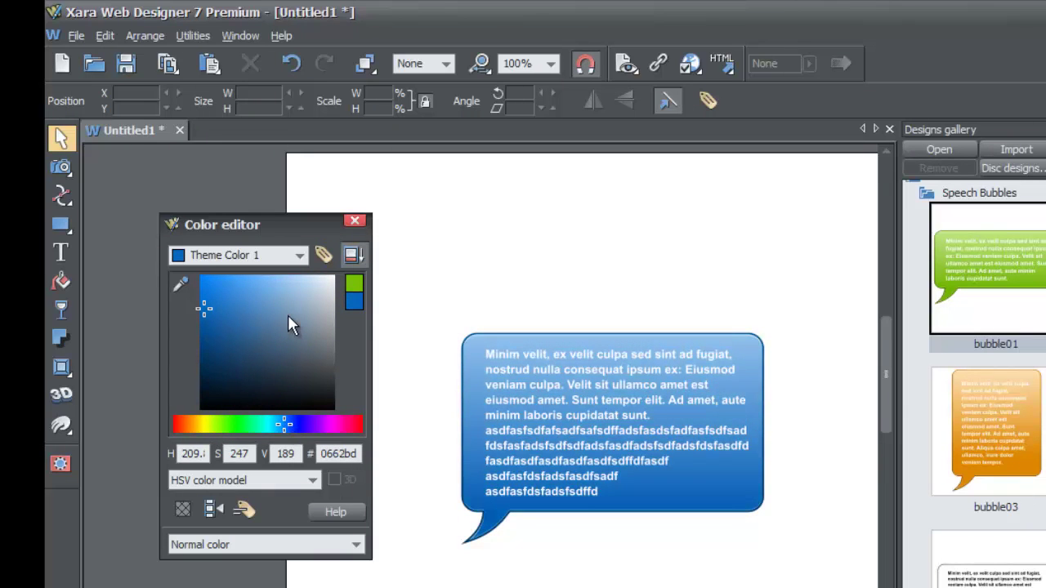
left_click(298, 256)
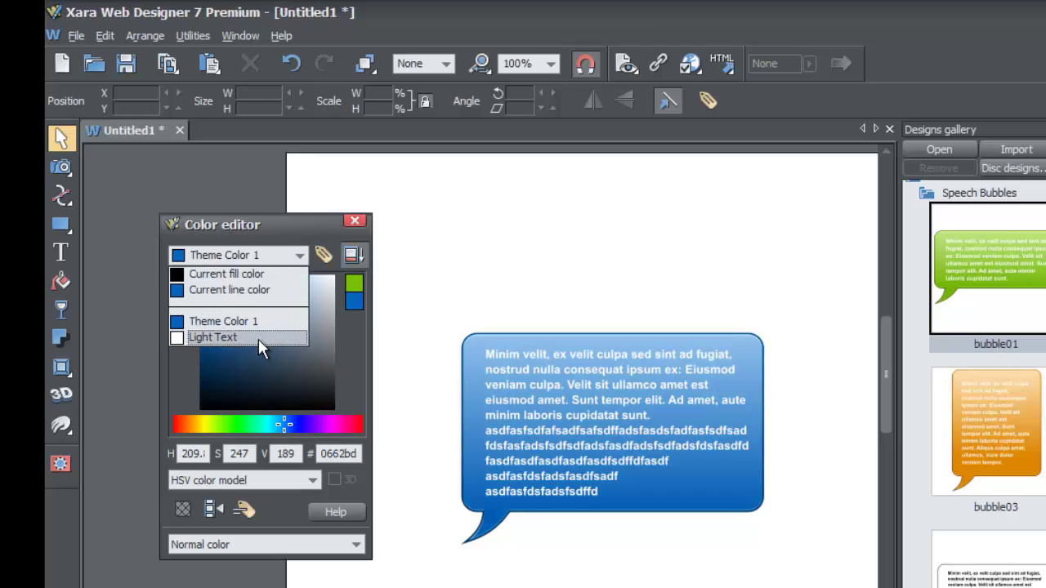
Set the Light Text colour to black.
left_click(296, 257)
left_click(296, 257)
left_click(260, 337)
left_click_drag(297, 315, 342, 427)
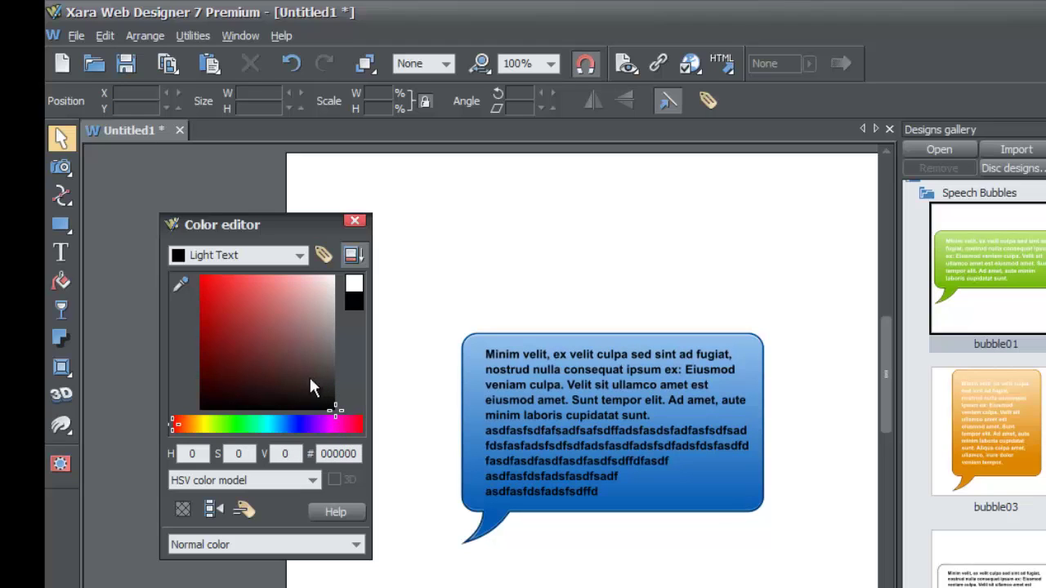
Make Theme Color 1 a pale green, #c8ffb6 (H 105, S 73, V 255).
left_click(299, 256)
left_click(273, 323)
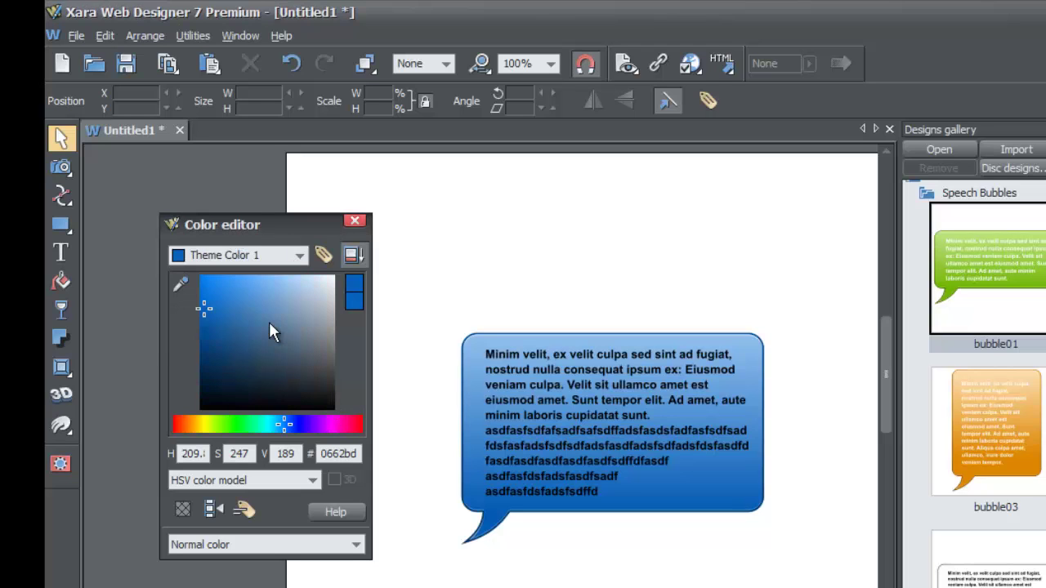
left_click_drag(204, 306, 319, 247)
left_click_drag(317, 284, 328, 282)
left_click_drag(258, 278, 297, 255)
mouse_move(227, 420)
left_mouse_down()
mouse_move(180, 425)
mouse_move(287, 424)
mouse_move(230, 425)
left_mouse_up()
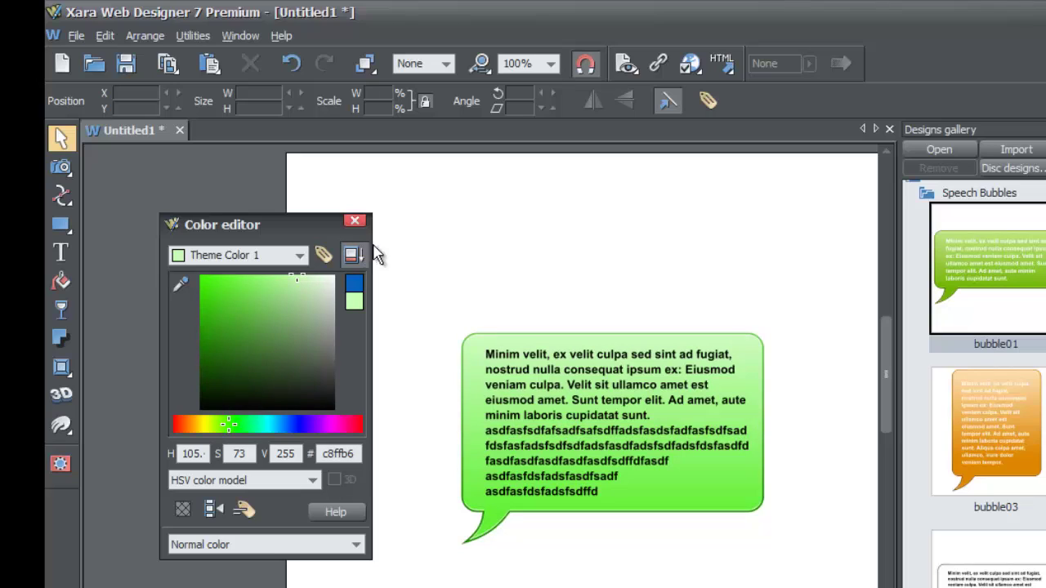
Narrow the bubble's text line slightly with the Text tool.
left_click(587, 382)
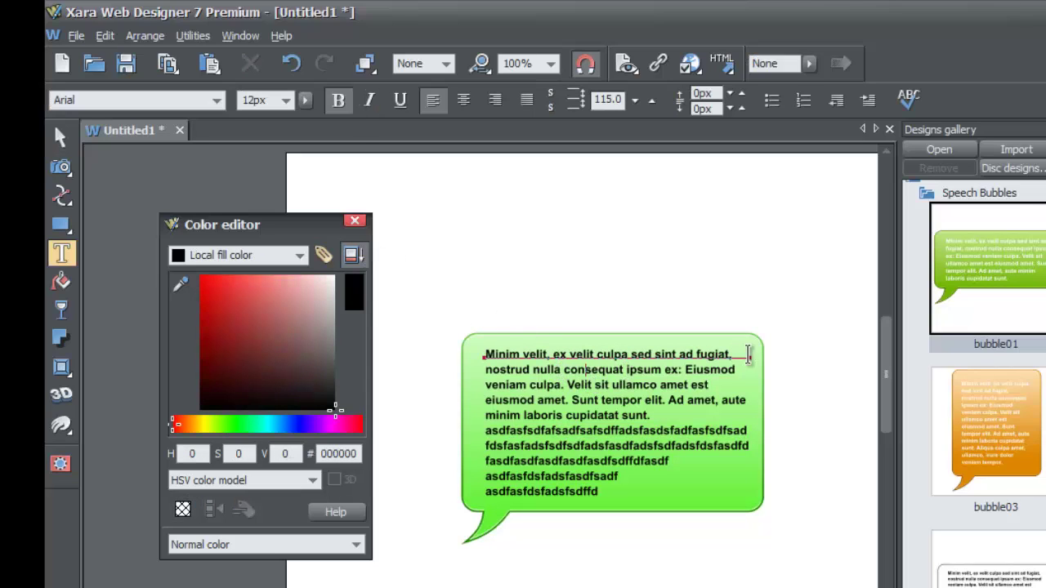
left_click_drag(752, 357, 746, 357)
left_click_drag(651, 357, 744, 357)
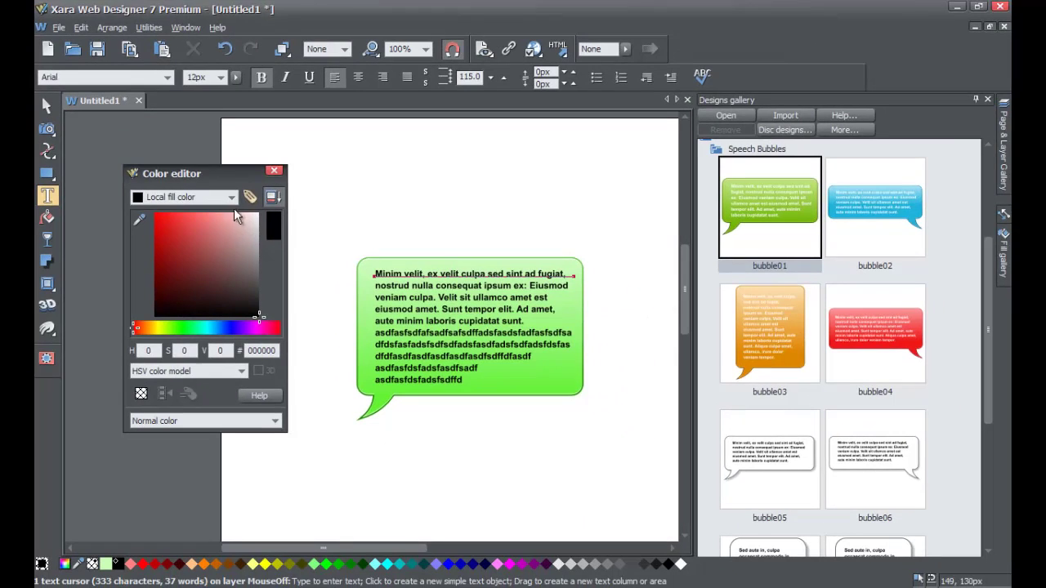
Shift Theme Color 1's hue to a pale blue-violet, #b6bbff (H 236).
left_click(231, 197)
left_click(199, 247)
left_click_drag(186, 328, 208, 325)
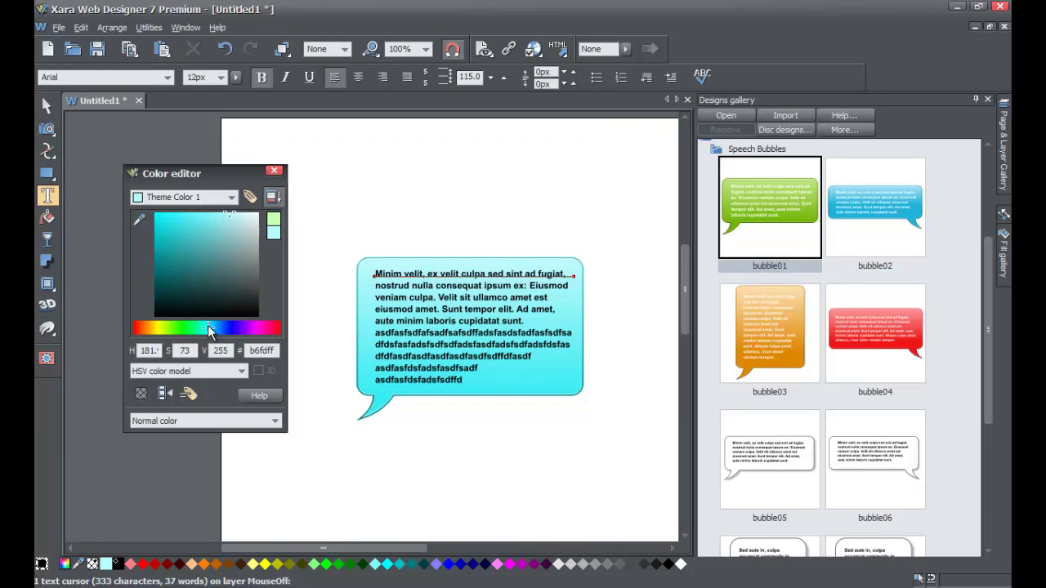
mouse_move(212, 325)
left_mouse_down()
mouse_move(240, 326)
mouse_move(193, 323)
mouse_move(158, 306)
mouse_move(139, 331)
mouse_move(228, 333)
left_mouse_up()
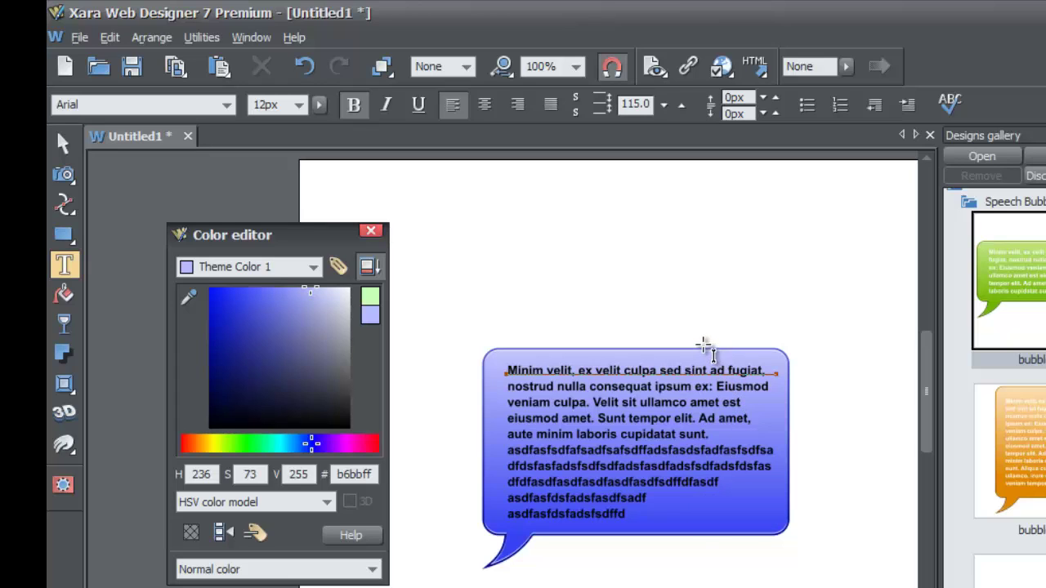
Shift Theme Color 1's hue to orange and set the Light Text colour to black (000000).
left_click_drag(311, 443, 203, 446)
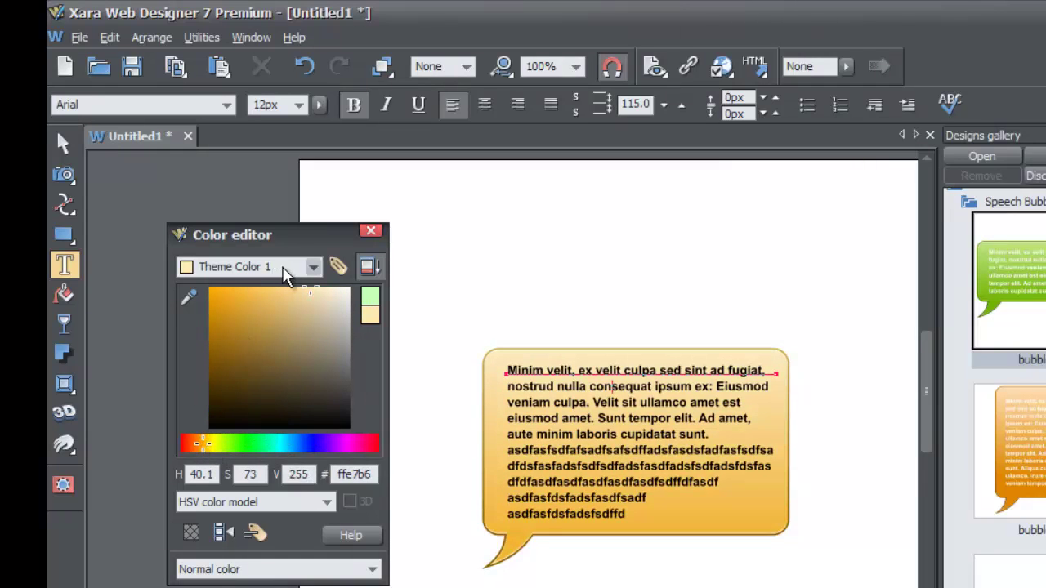
left_click(304, 276)
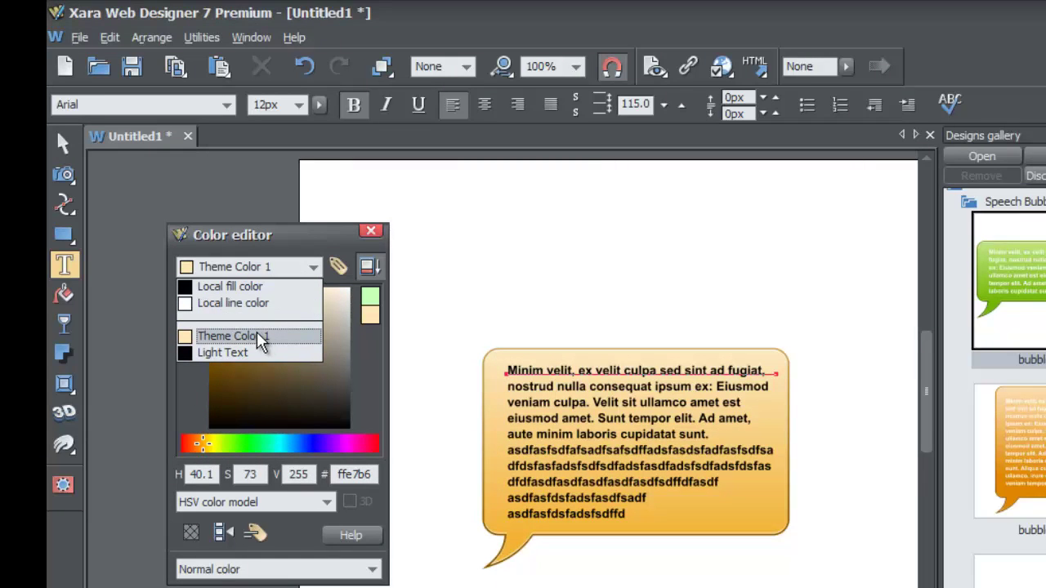
left_click(260, 341)
left_click(305, 268)
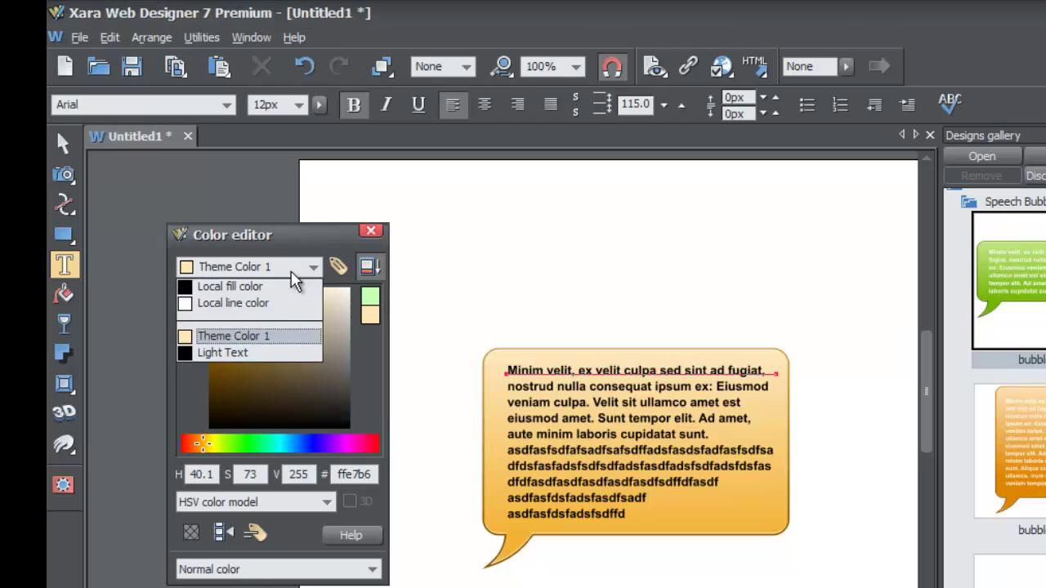
left_click(252, 353)
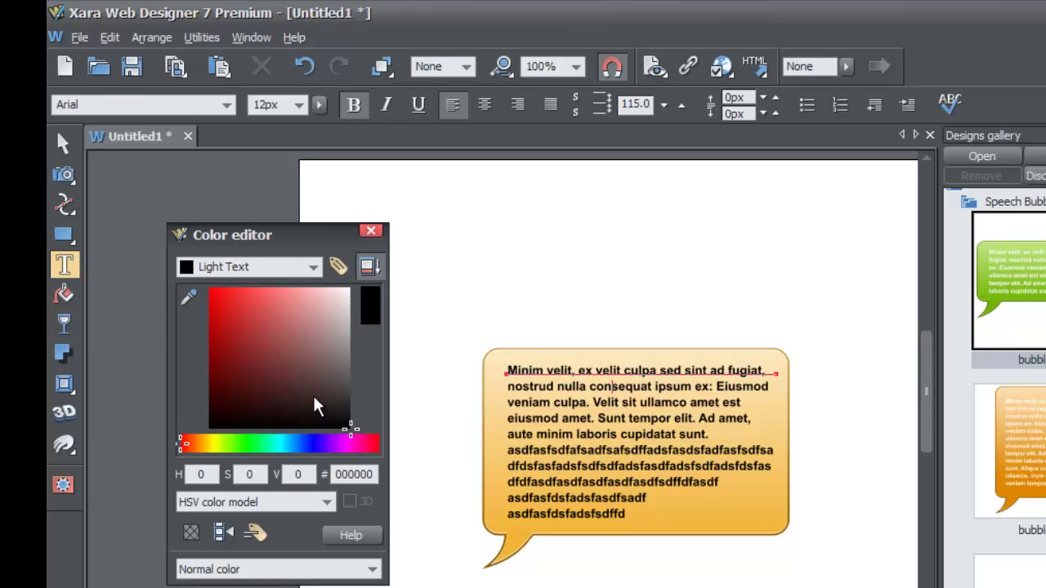
left_click_drag(350, 426, 356, 274)
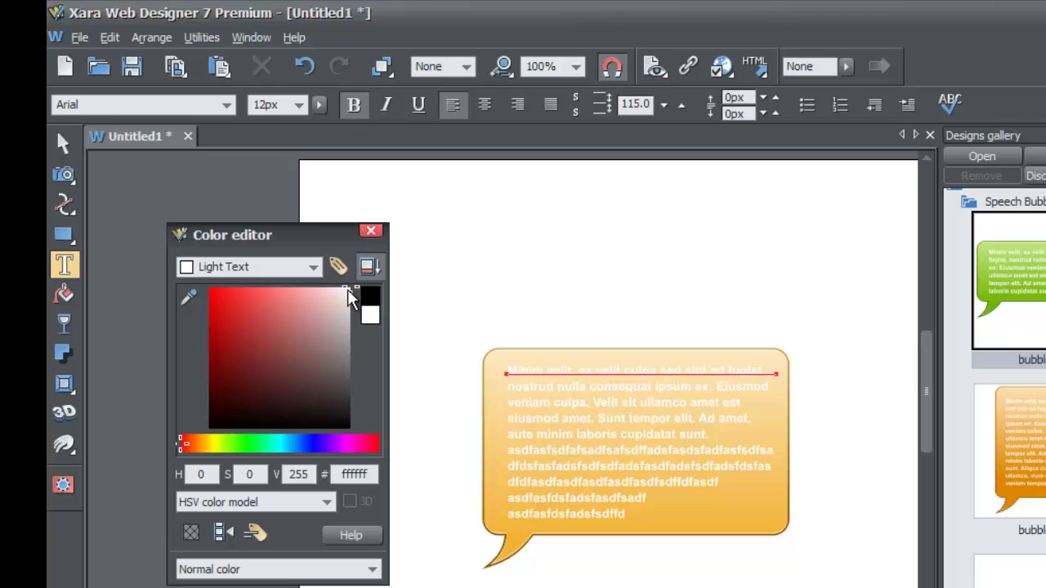
left_click_drag(350, 298, 389, 455)
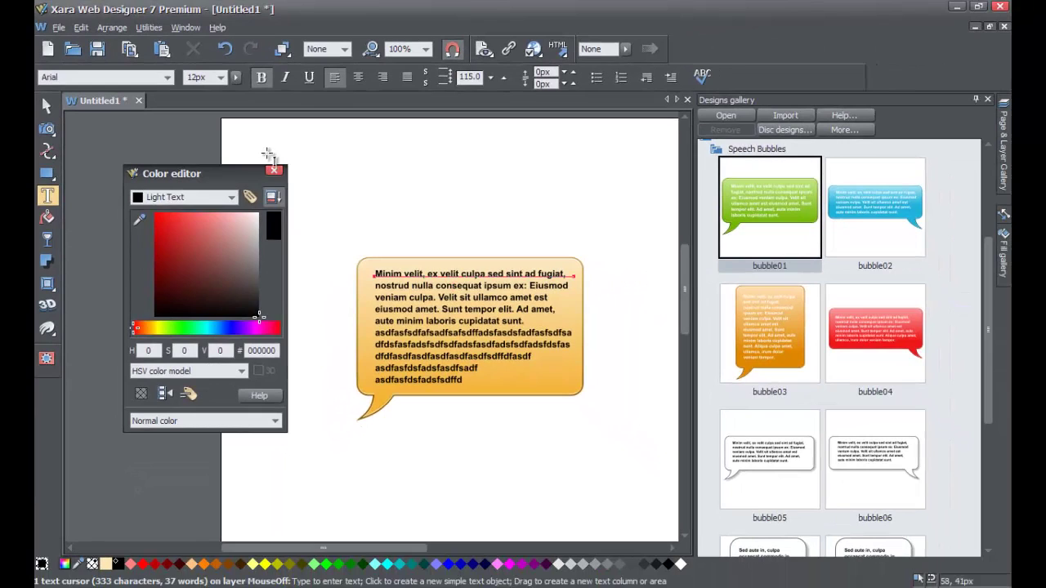
Close the Color editor to leave the orange bubble with black text.
left_click(275, 169)
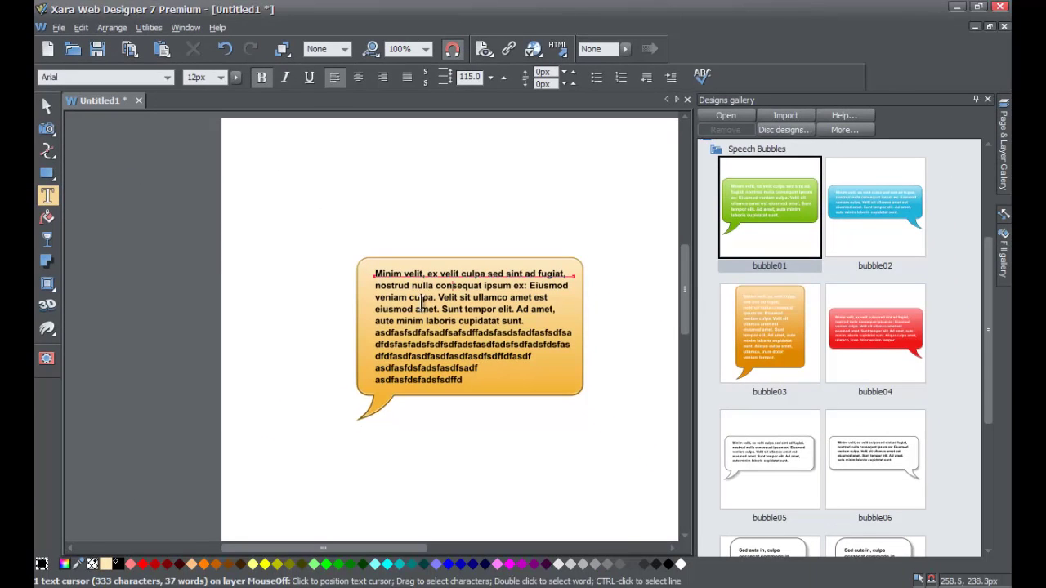